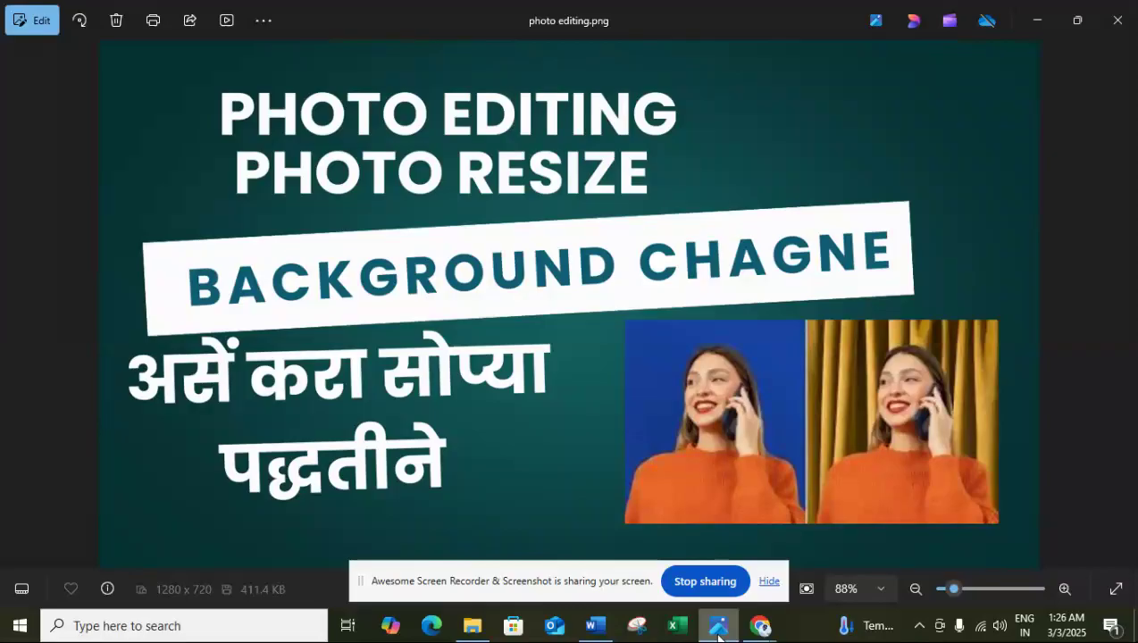
Switch to Chrome and open the remove.bg website from the "bg remove" search results.
{"action": "mouse_move", "coordinate": [758, 623]}
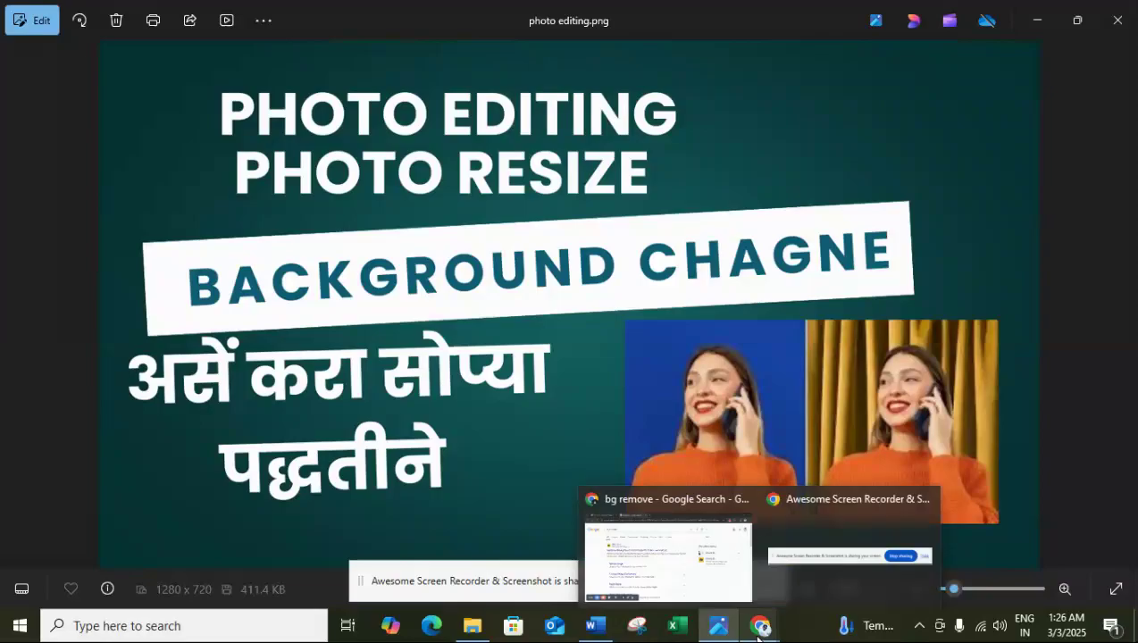
{"action": "left_click", "coordinate": [698, 573]}
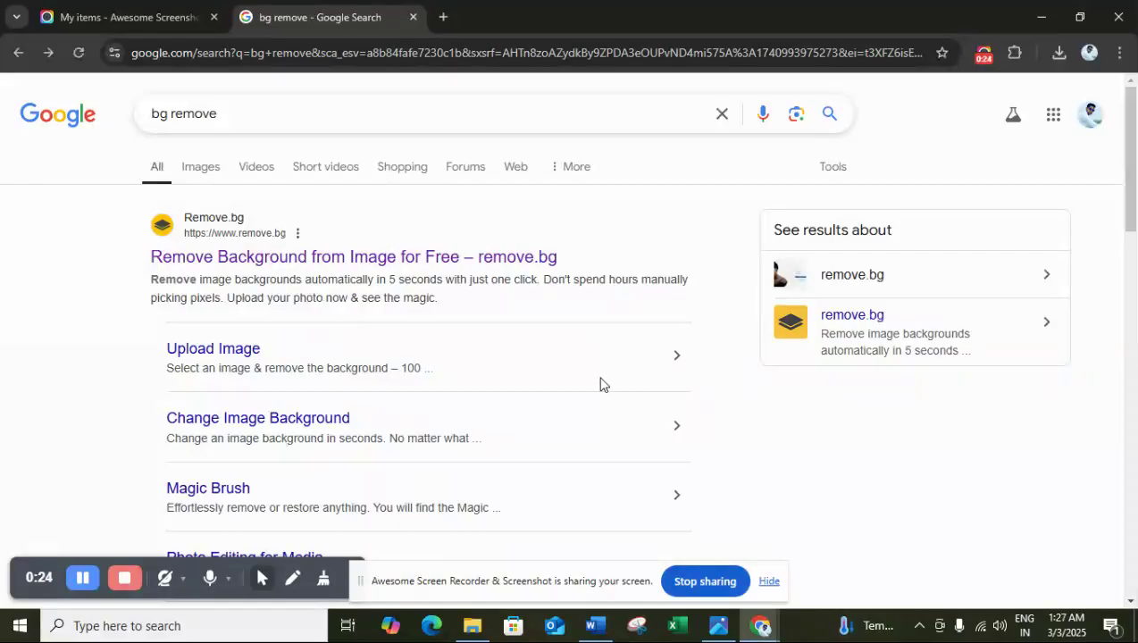
{"action": "left_click", "coordinate": [231, 257]}
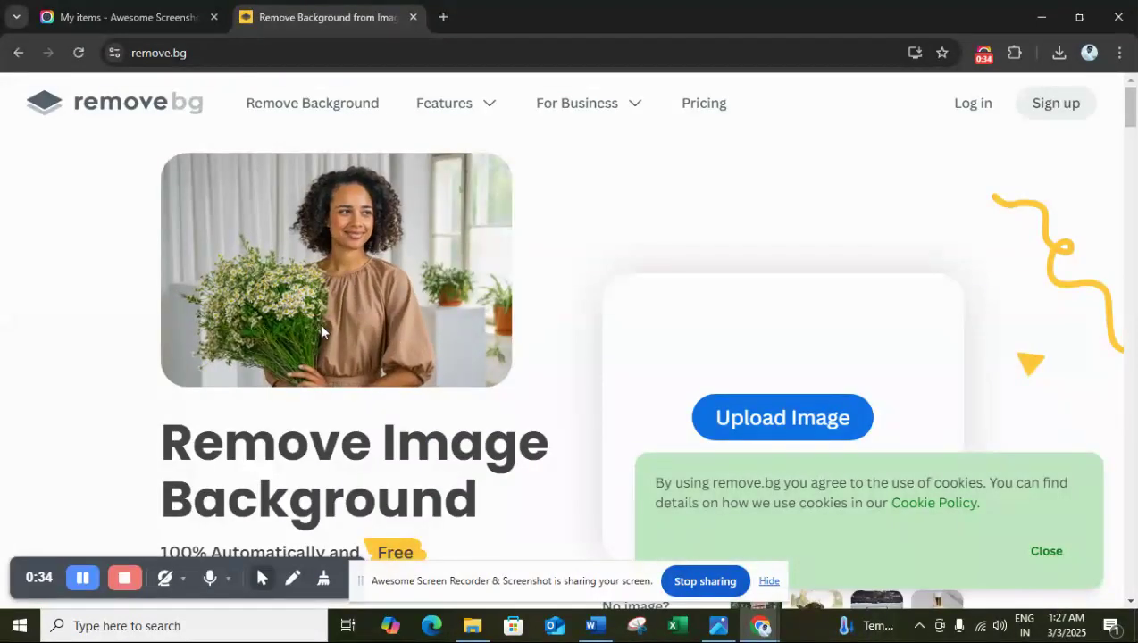
Upload the image free-romantic-boy-cute-boy-images-7397403_640 from Downloads for background removal.
{"action": "left_click", "coordinate": [750, 419]}
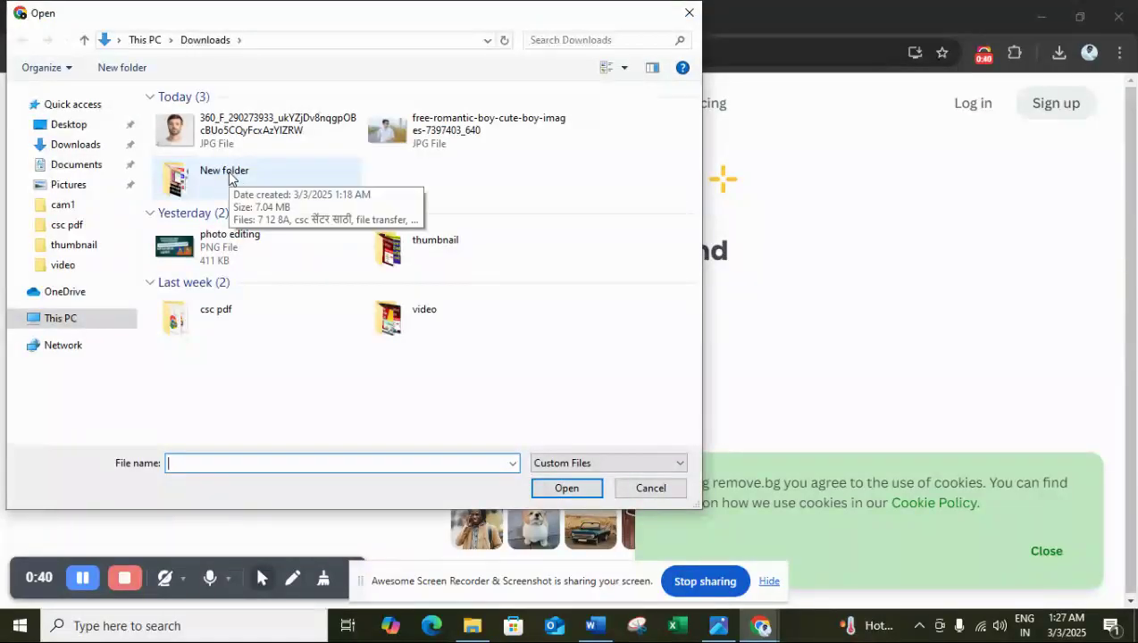
{"action": "left_click", "coordinate": [400, 134]}
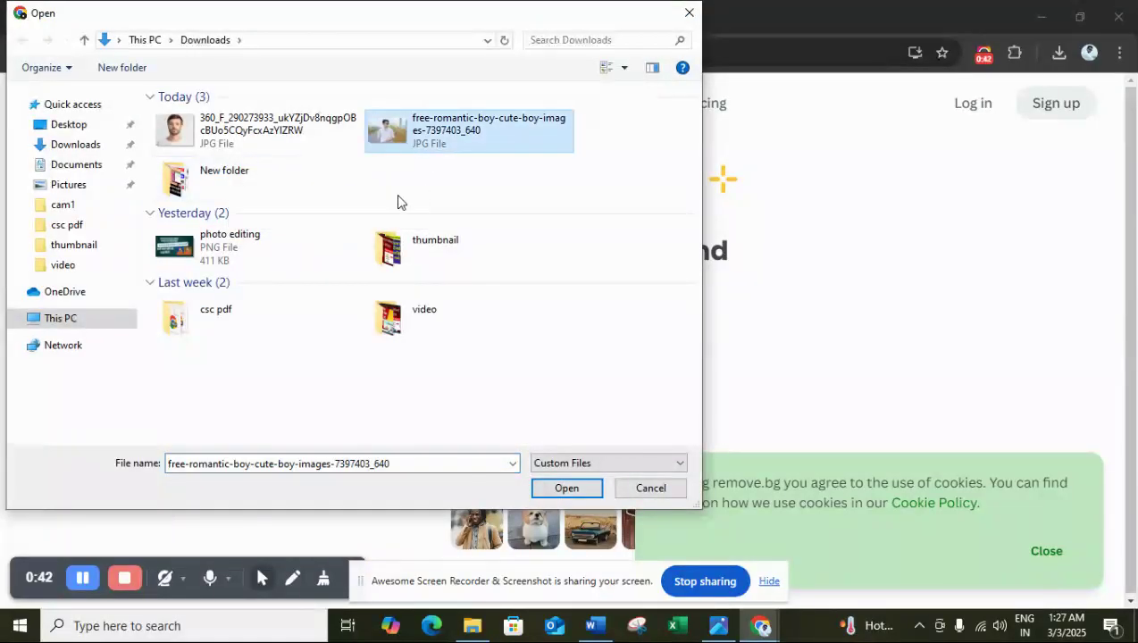
{"action": "left_click", "coordinate": [563, 488]}
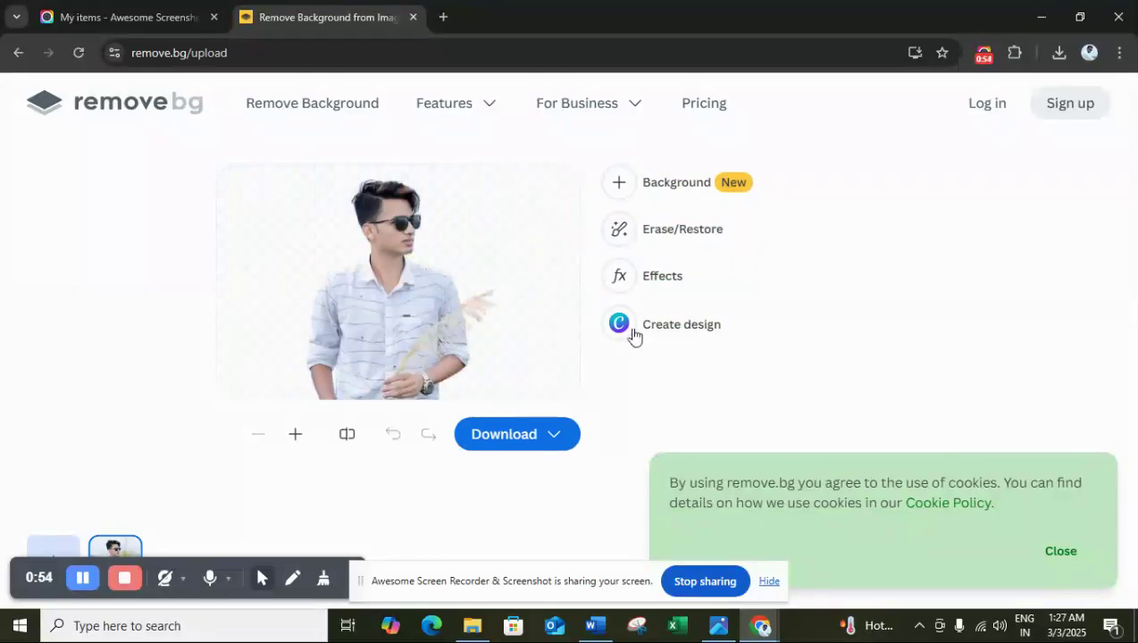
Open the background options for the cut-out photo and dismiss the cookie notice.
{"action": "left_click", "coordinate": [694, 184]}
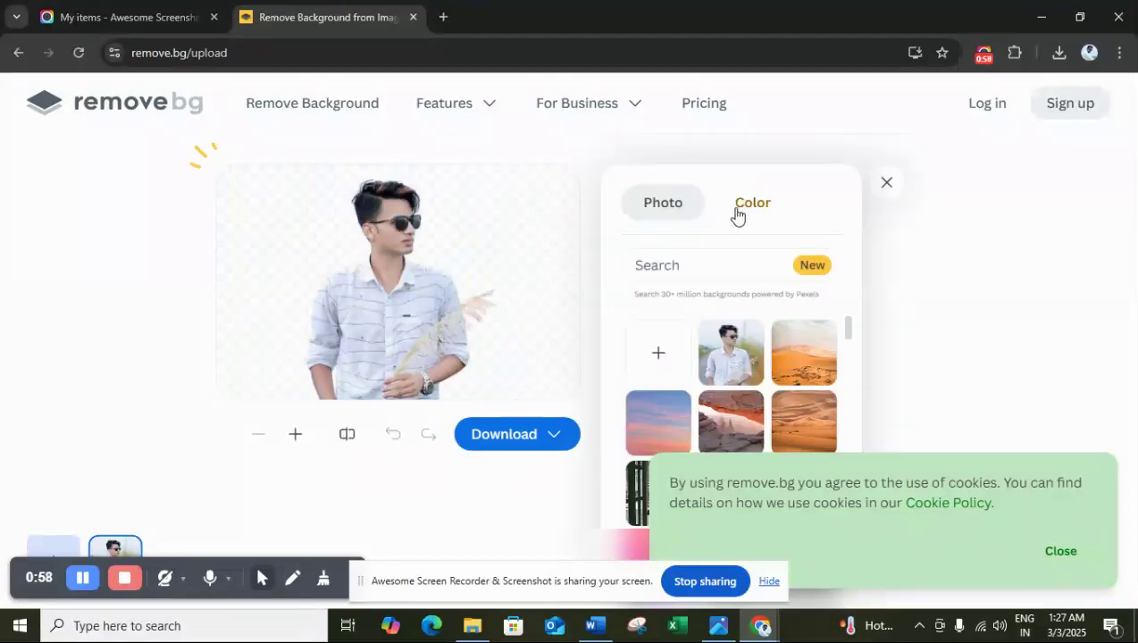
{"action": "left_click", "coordinate": [1060, 552]}
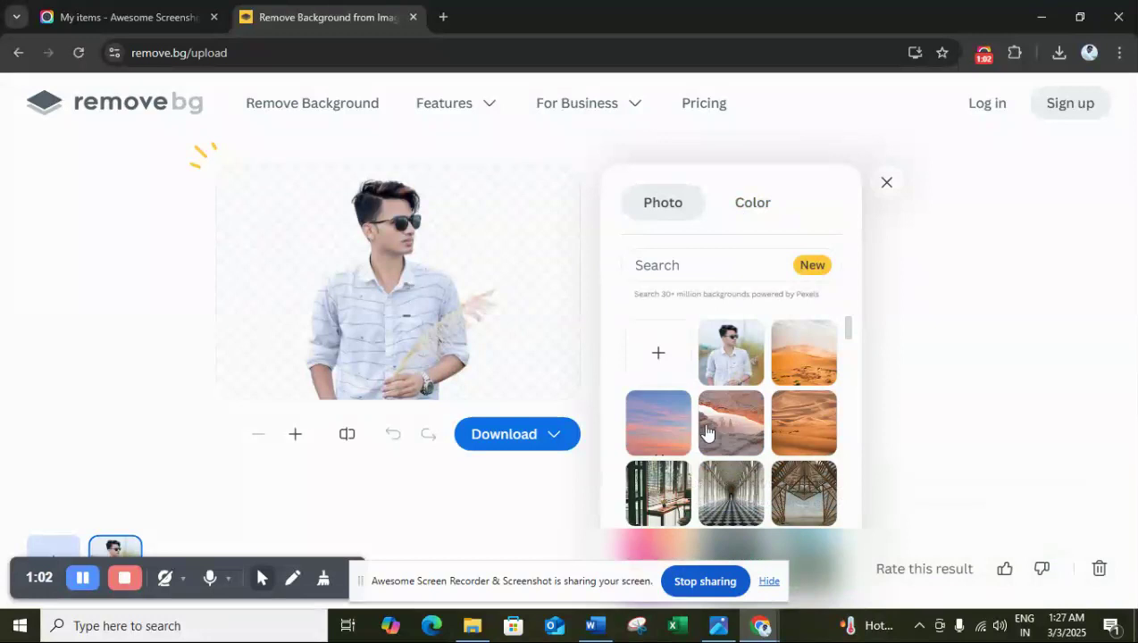
Try the wooden canopy and red rock arch photos as backgrounds, settling on the rock arch.
{"action": "left_click", "coordinate": [742, 430]}
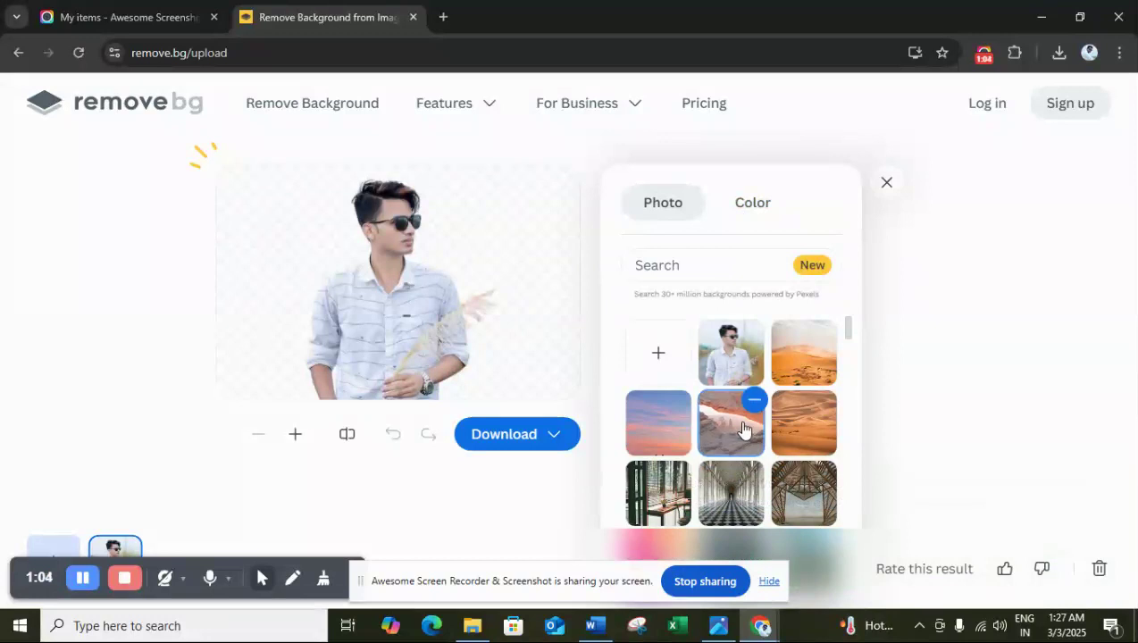
{"action": "scroll", "coordinate": [791, 427], "scroll_direction": "down", "scroll_amount": 1}
{"action": "left_click", "coordinate": [792, 425]}
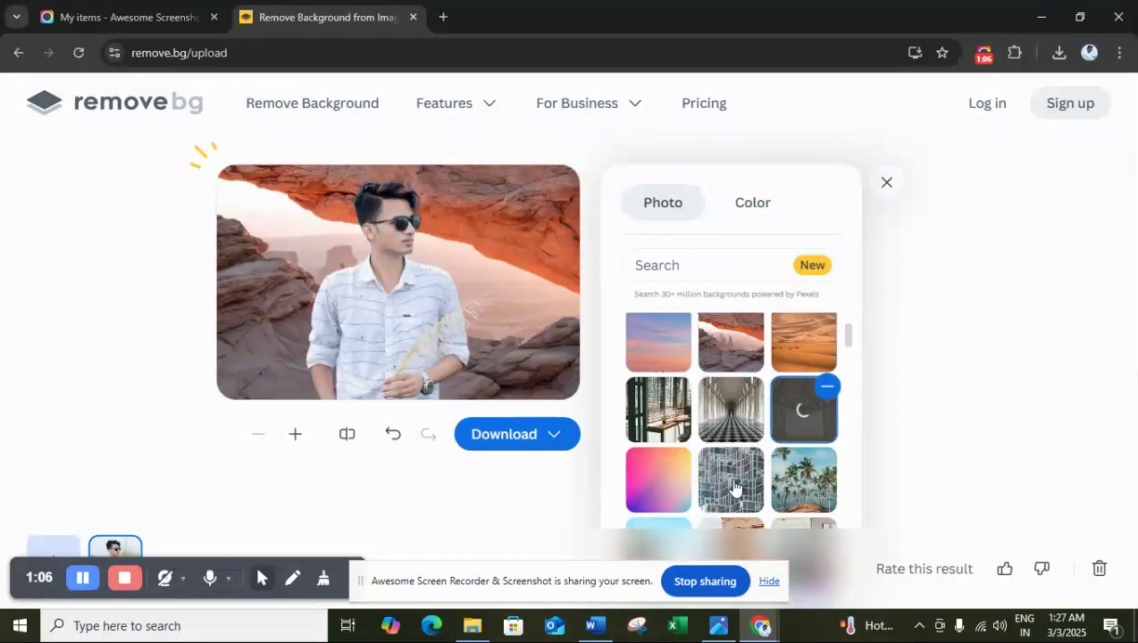
{"action": "left_click", "coordinate": [718, 355]}
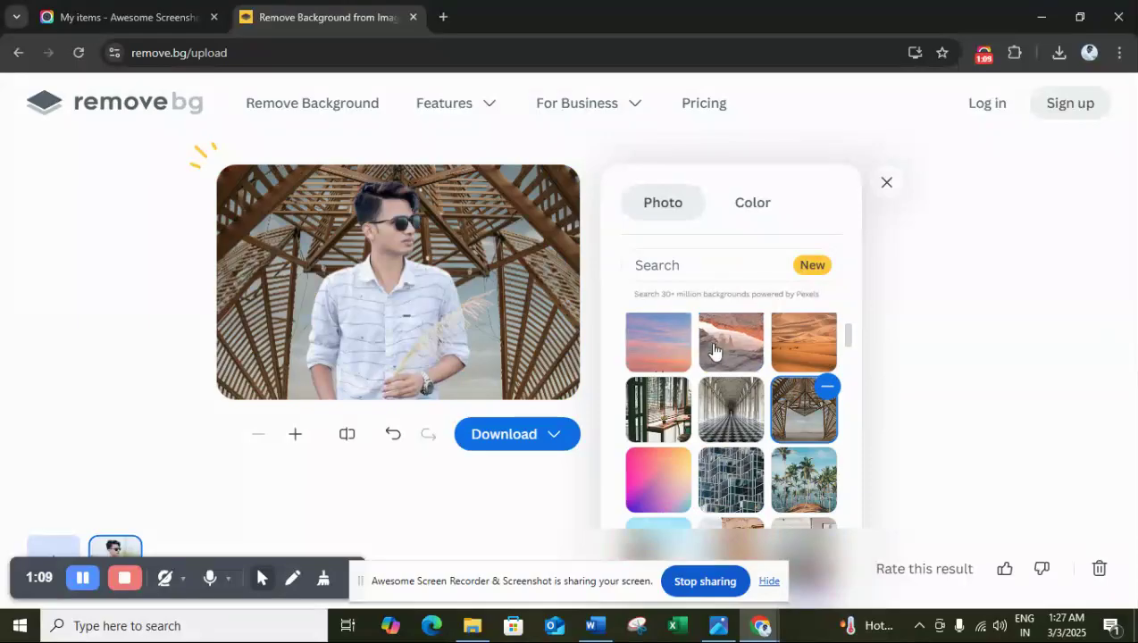
Try solid background colours behind the man: indigo, light blue and deep purple.
{"action": "left_click", "coordinate": [752, 205]}
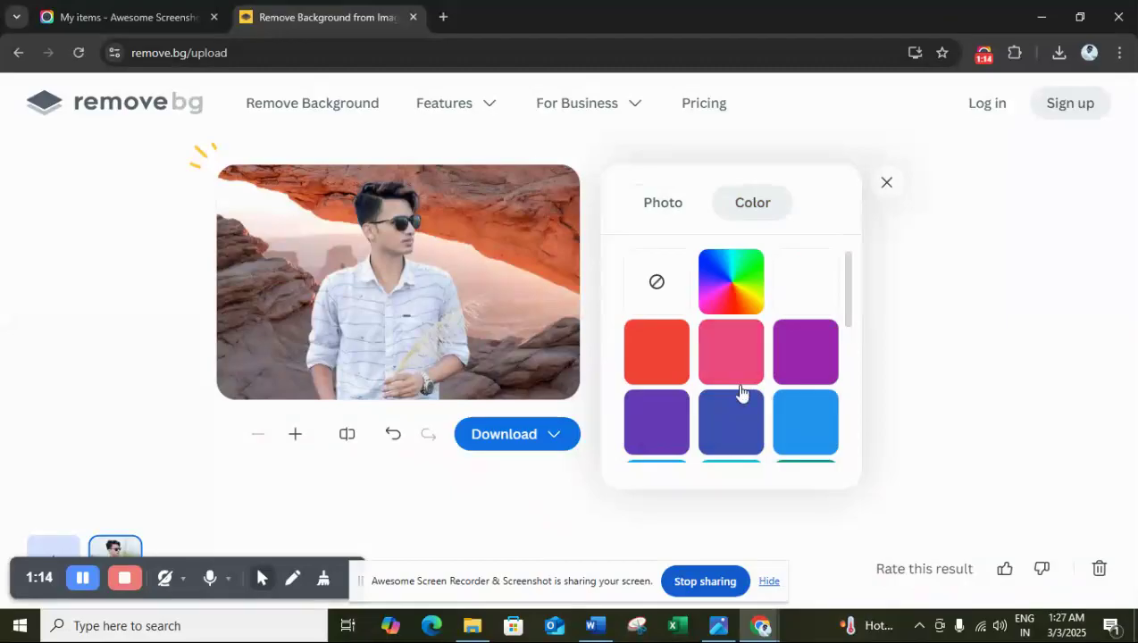
{"action": "left_click", "coordinate": [739, 429]}
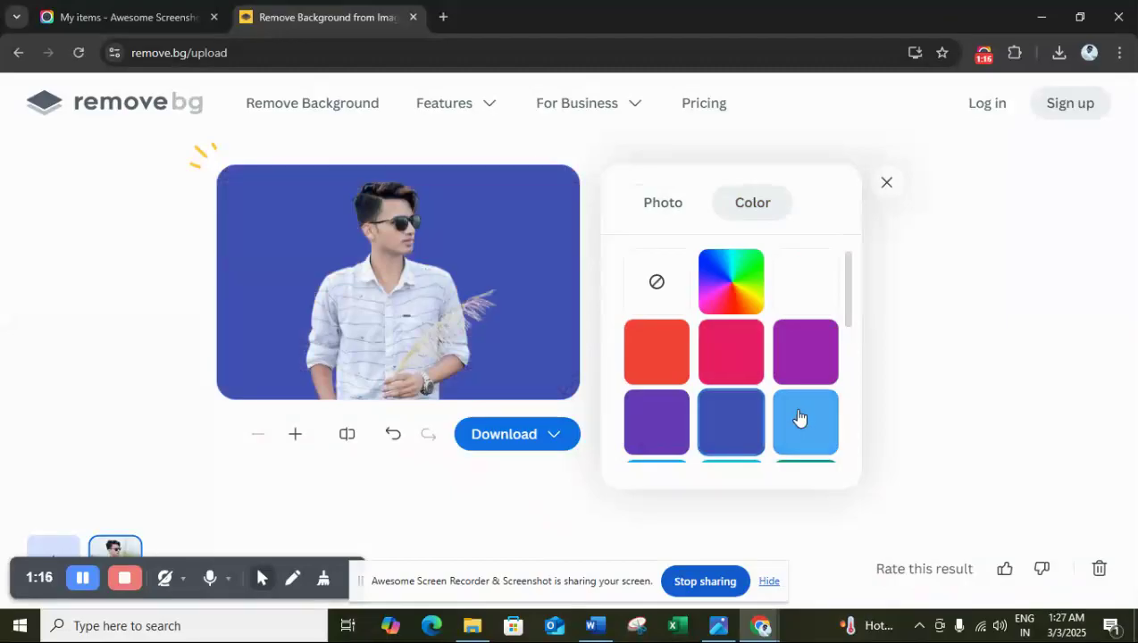
{"action": "left_click", "coordinate": [800, 418]}
{"action": "scroll", "coordinate": [715, 339], "scroll_direction": "down", "scroll_amount": 1}
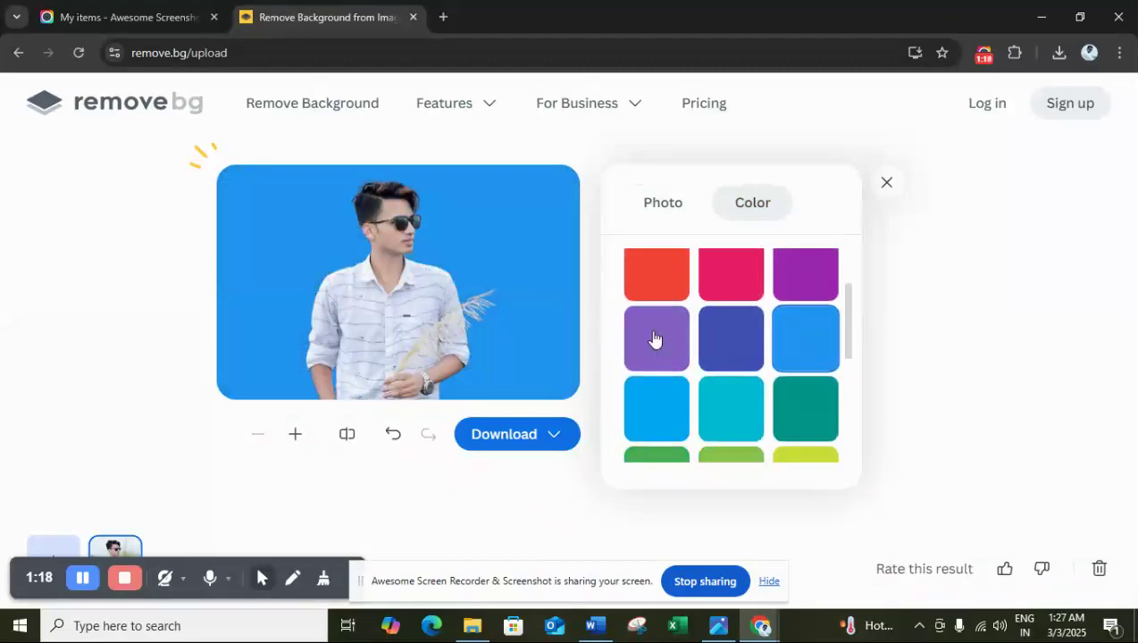
{"action": "left_click", "coordinate": [654, 339]}
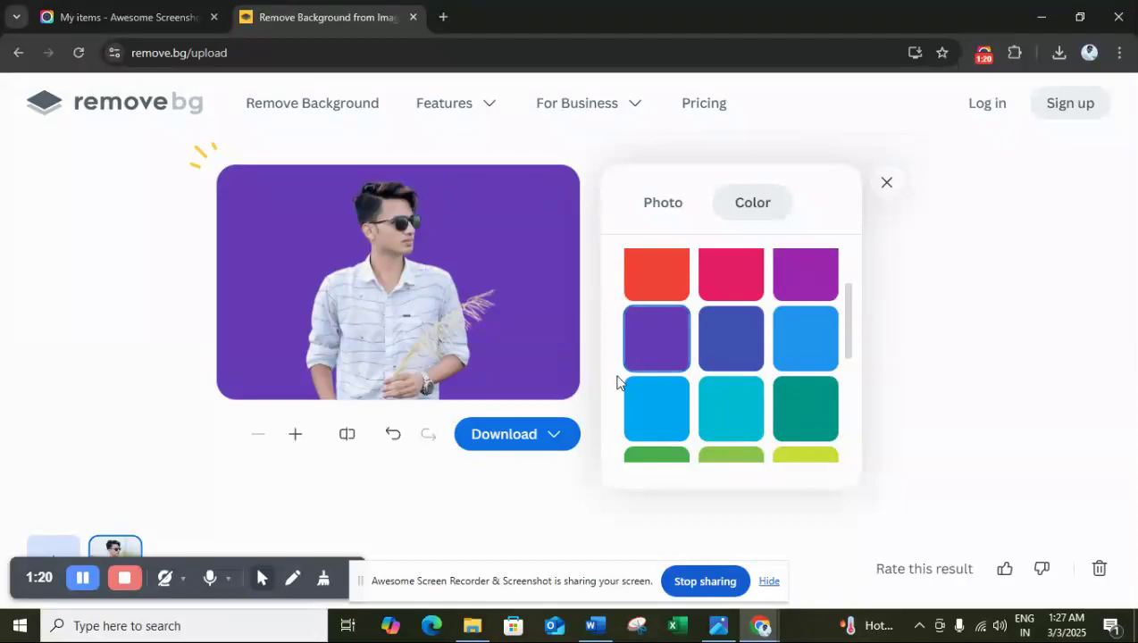
Apply the pink and blue sunset sky photo as the background.
{"action": "left_click", "coordinate": [679, 206]}
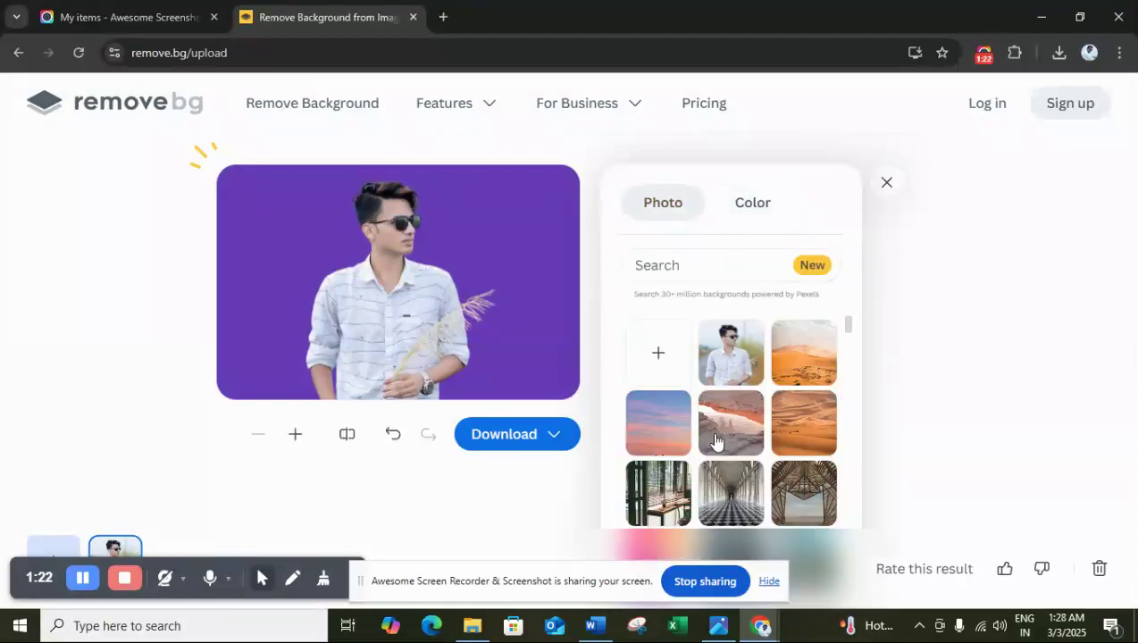
{"action": "left_click", "coordinate": [645, 437]}
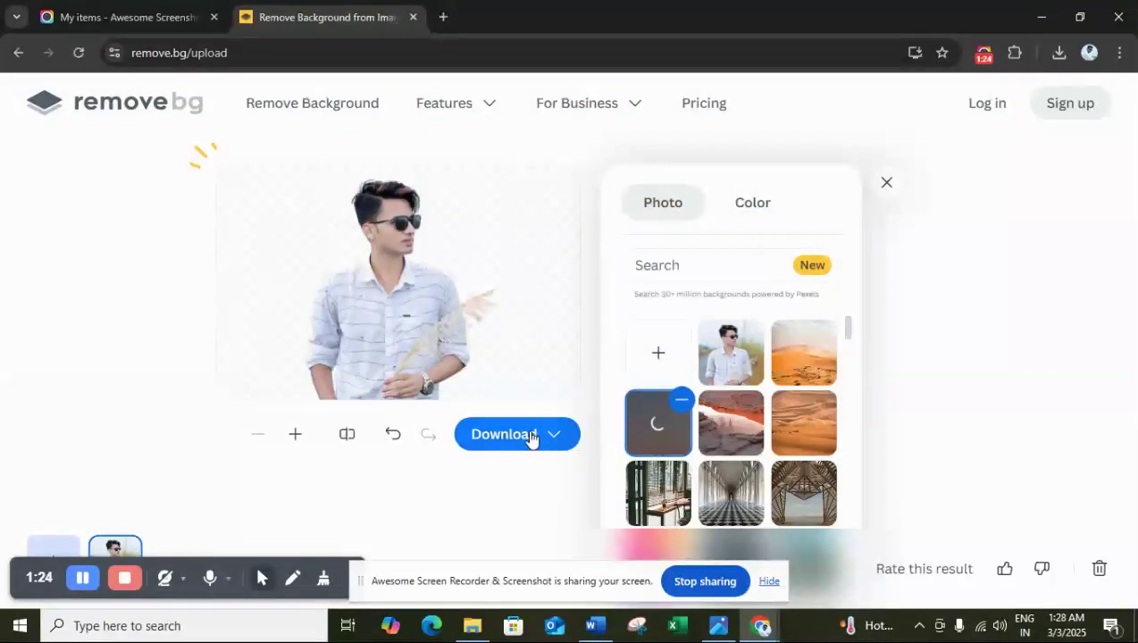
Download the edited image as the free 621 x 402 preview and open the downloaded file.
{"action": "mouse_move", "coordinate": [510, 438]}
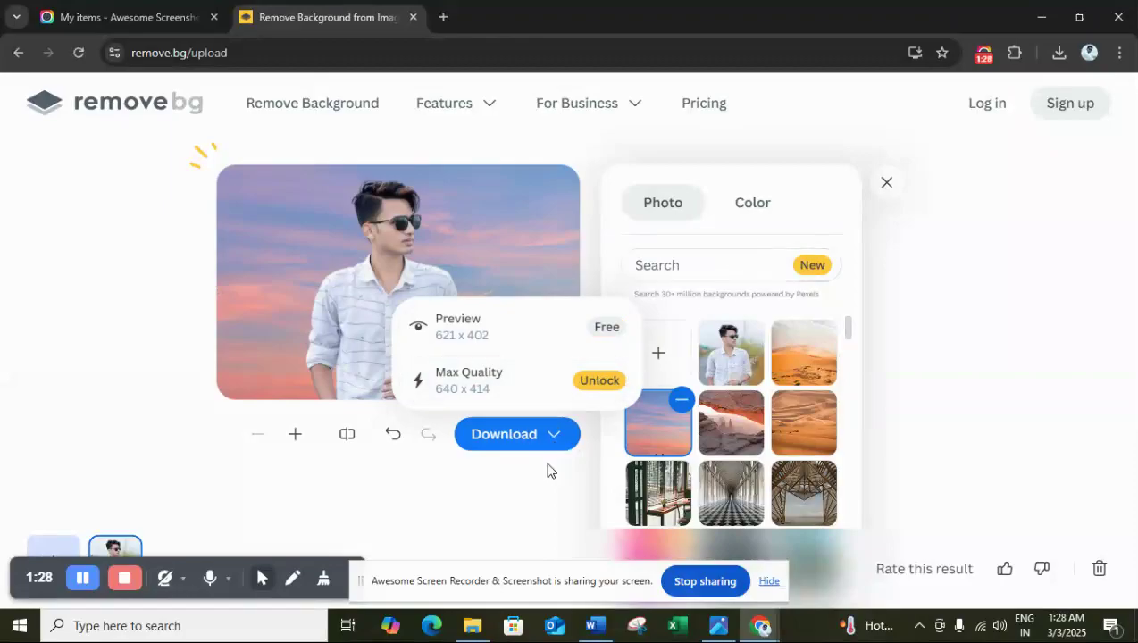
{"action": "left_click", "coordinate": [546, 434]}
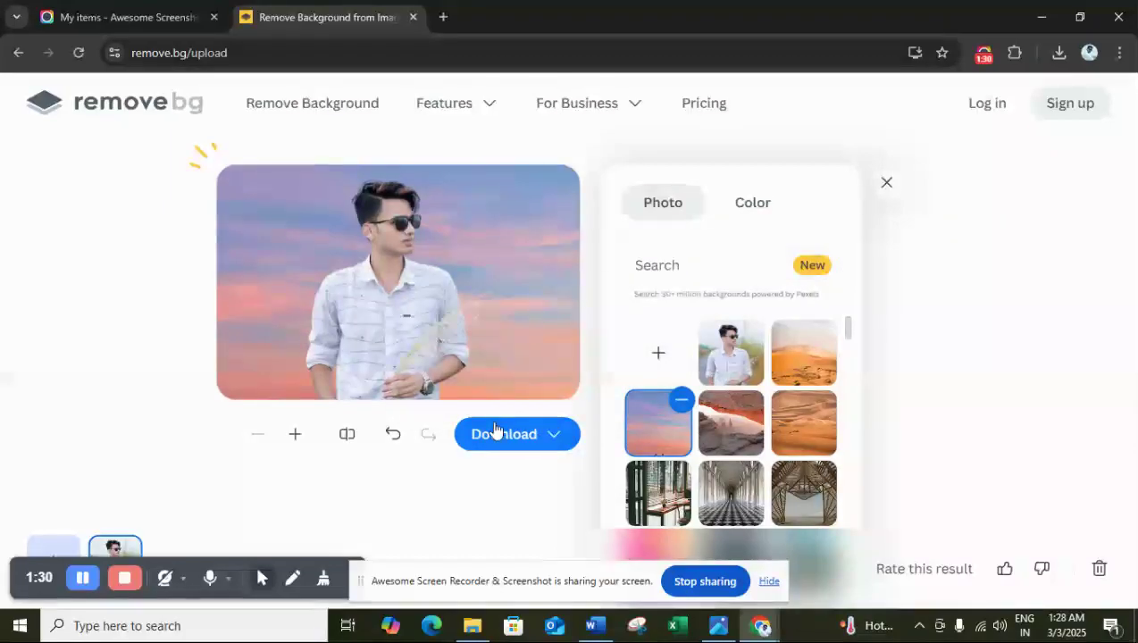
{"action": "left_click", "coordinate": [497, 432]}
{"action": "left_click", "coordinate": [601, 327]}
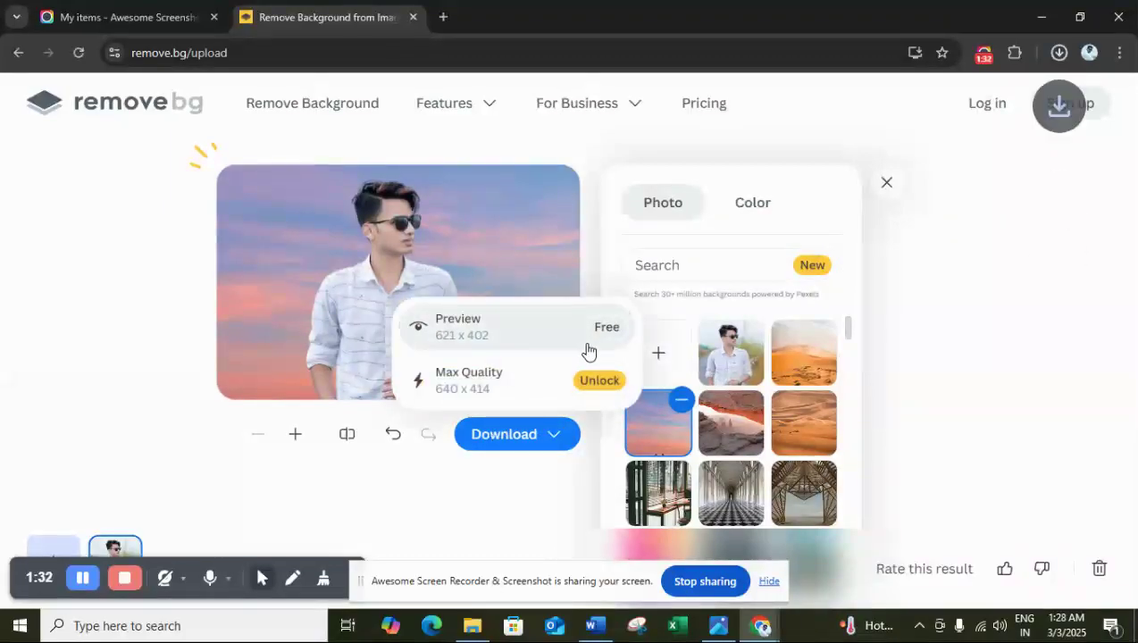
{"action": "left_click", "coordinate": [926, 98]}
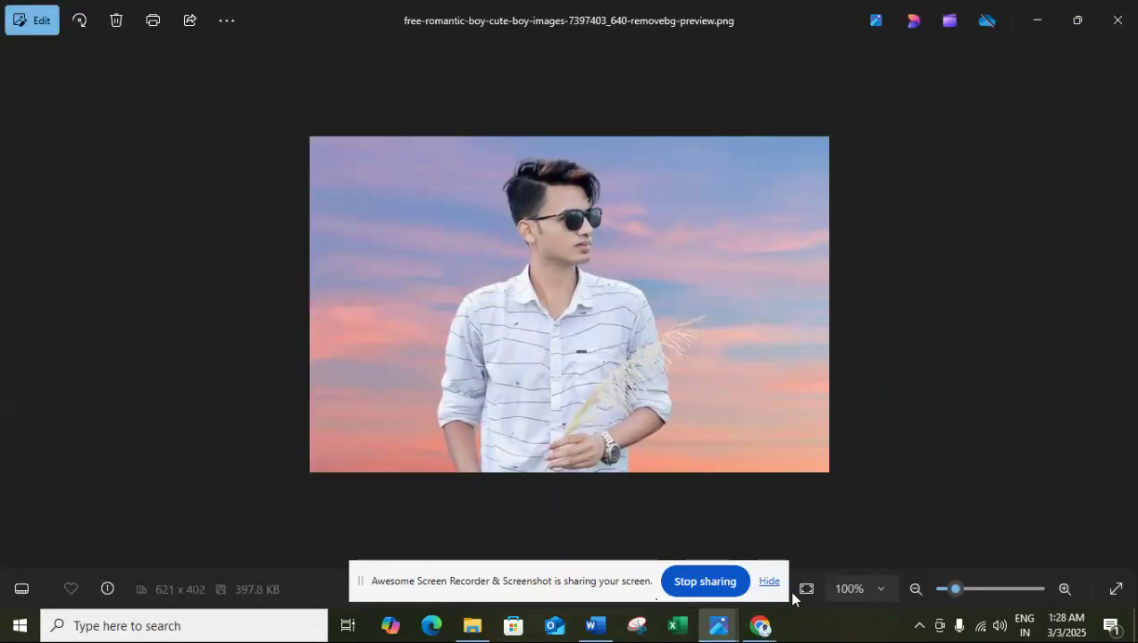
View the Downloads folder in File Explorer, and check the required photo size in the Word document.
{"action": "left_click", "coordinate": [470, 629]}
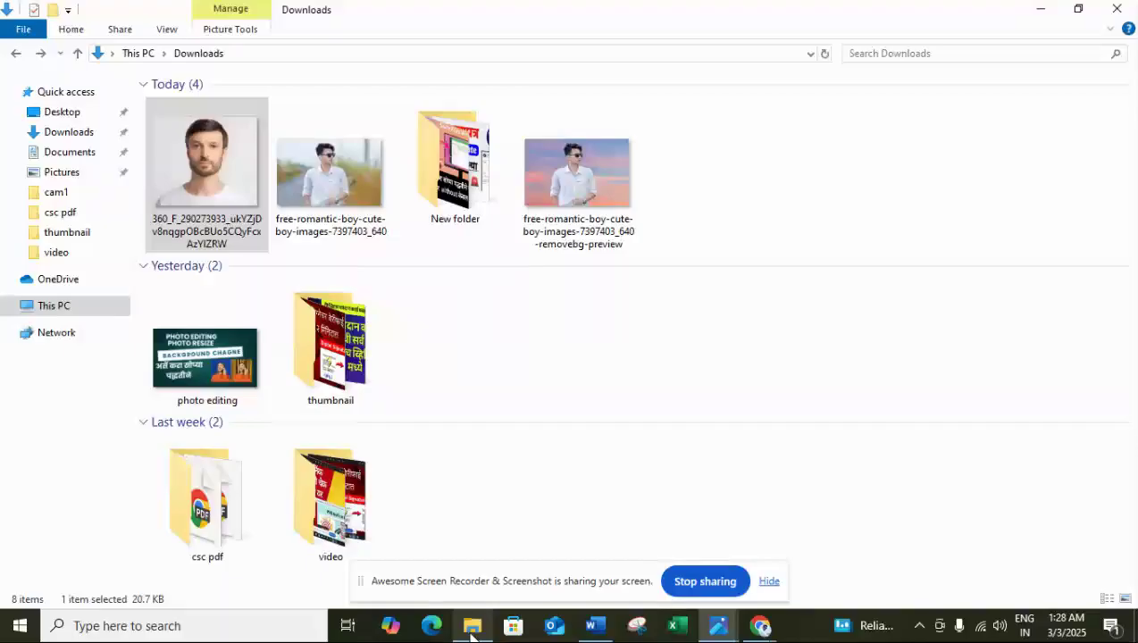
{"action": "right_click", "coordinate": [578, 355]}
{"action": "left_click", "coordinate": [563, 344]}
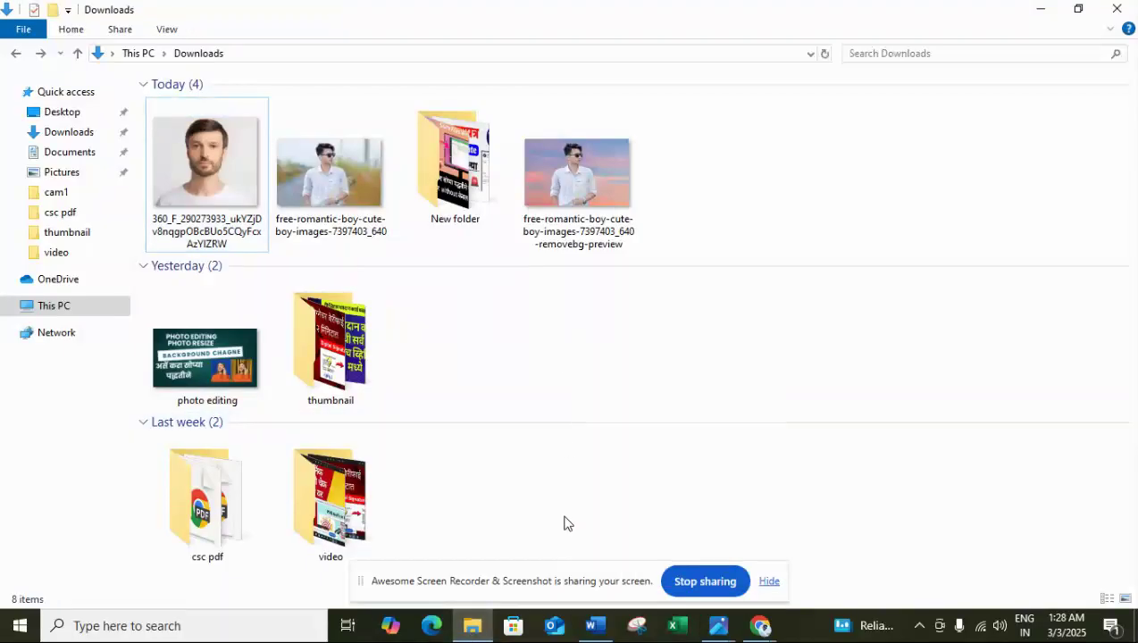
{"action": "left_click", "coordinate": [594, 625]}
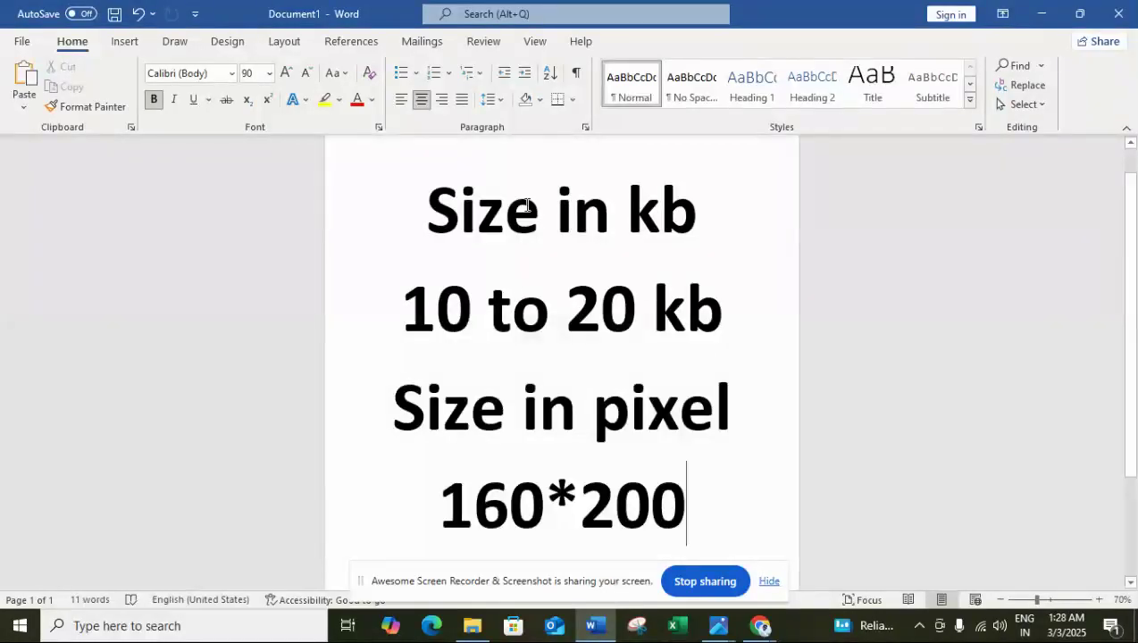
Return to the Downloads folder in File Explorer and open the bearded man's photo with Paint.
{"action": "left_click", "coordinate": [472, 625]}
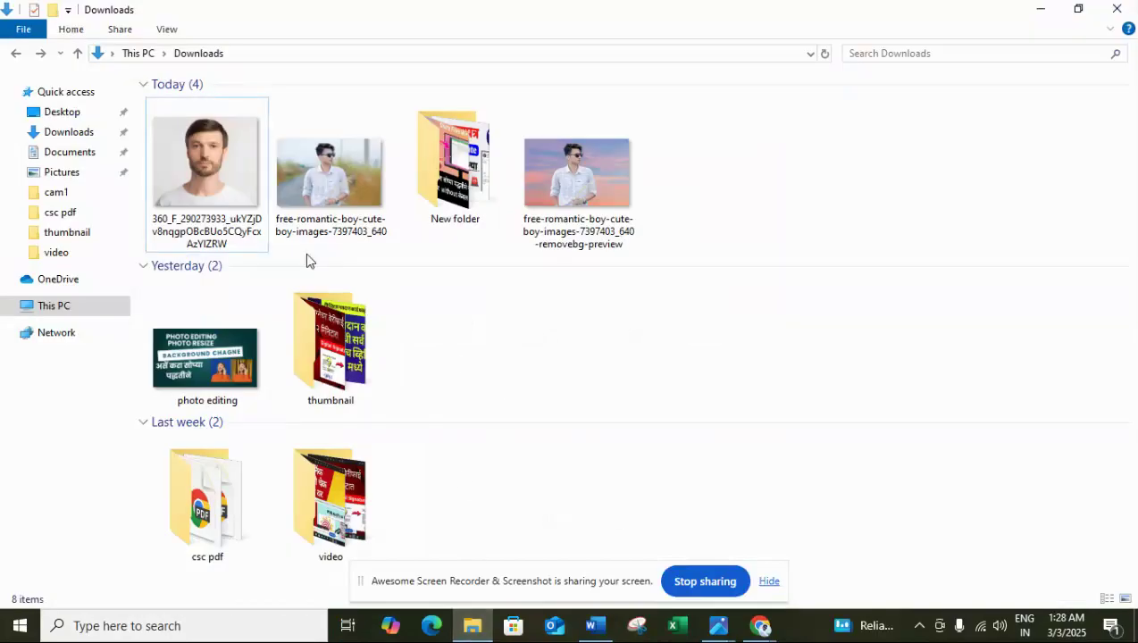
{"action": "left_click", "coordinate": [232, 160]}
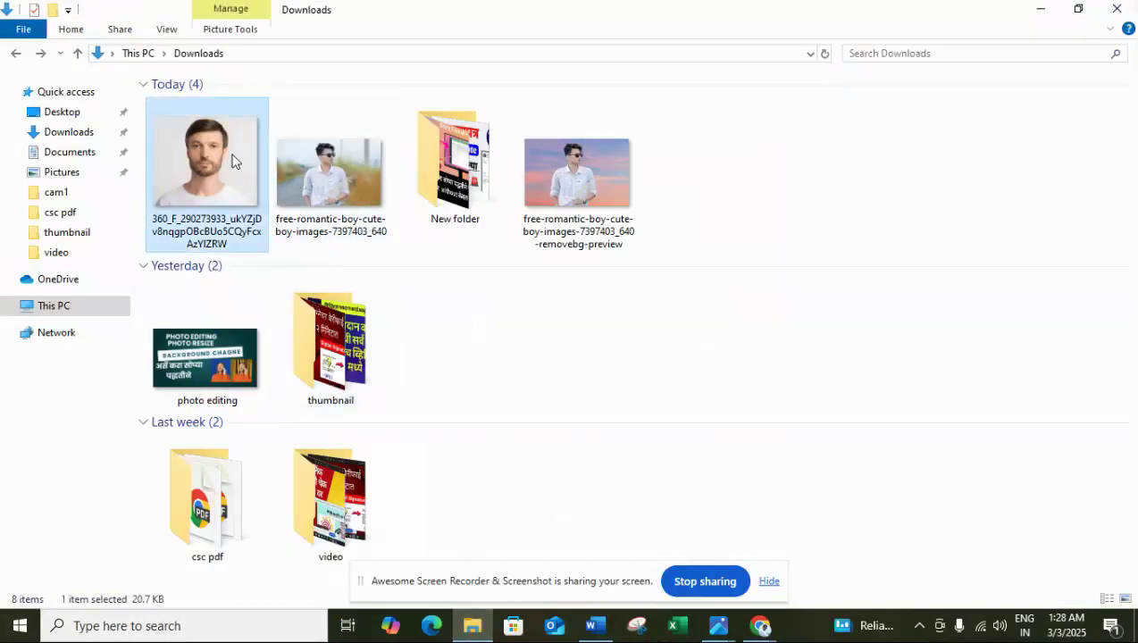
{"action": "double_click", "coordinate": [232, 159]}
{"action": "right_click", "coordinate": [231, 153]}
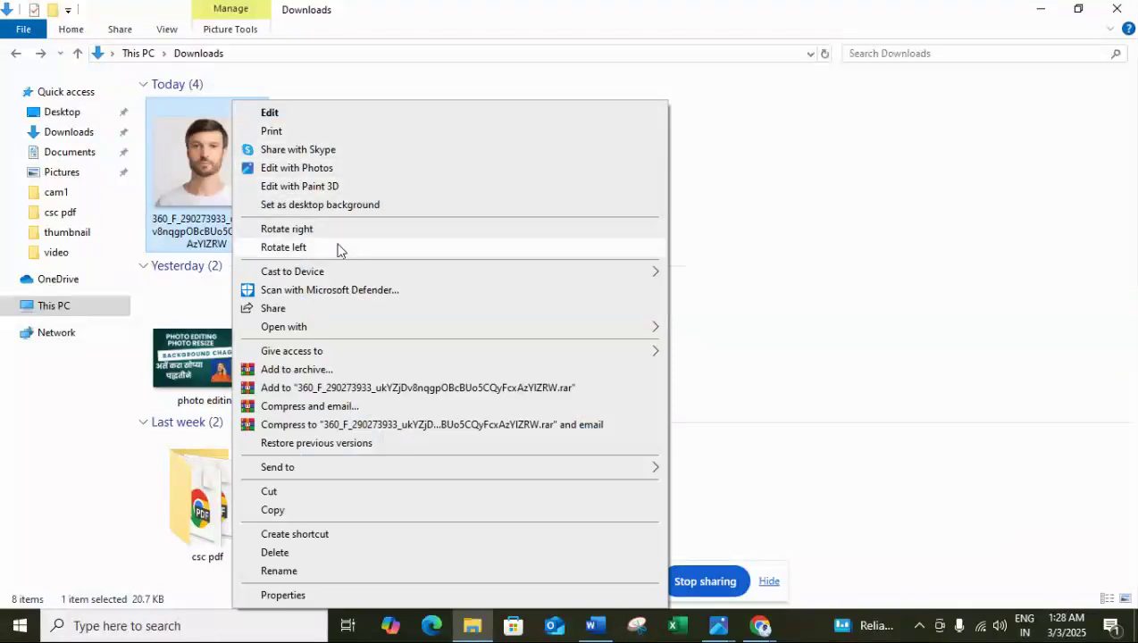
{"action": "mouse_move", "coordinate": [330, 326]}
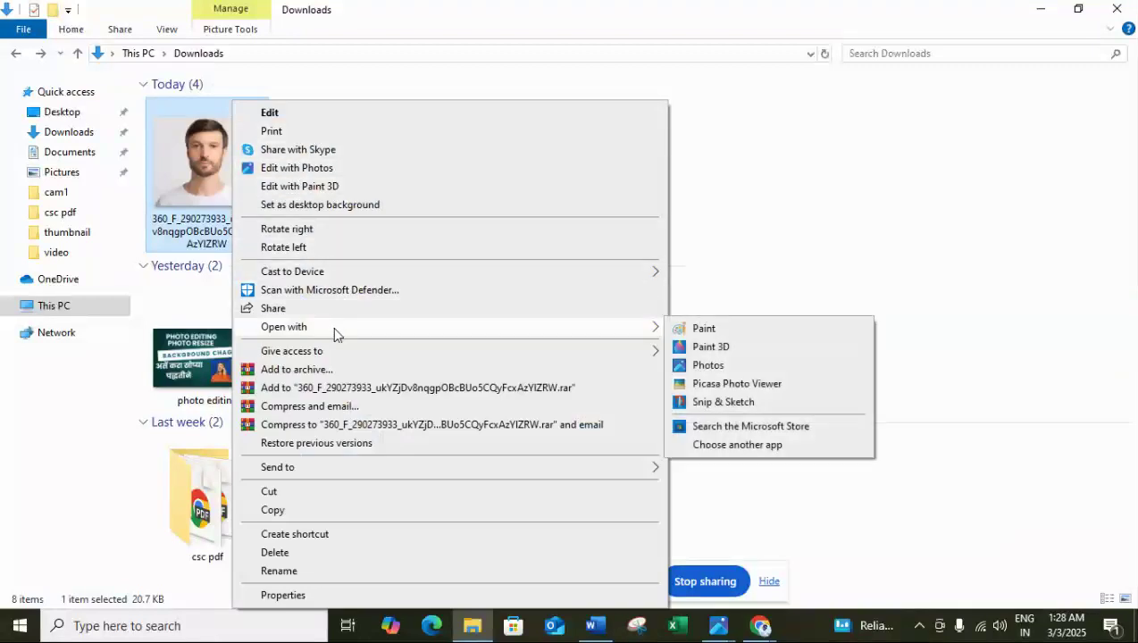
{"action": "left_click", "coordinate": [702, 328]}
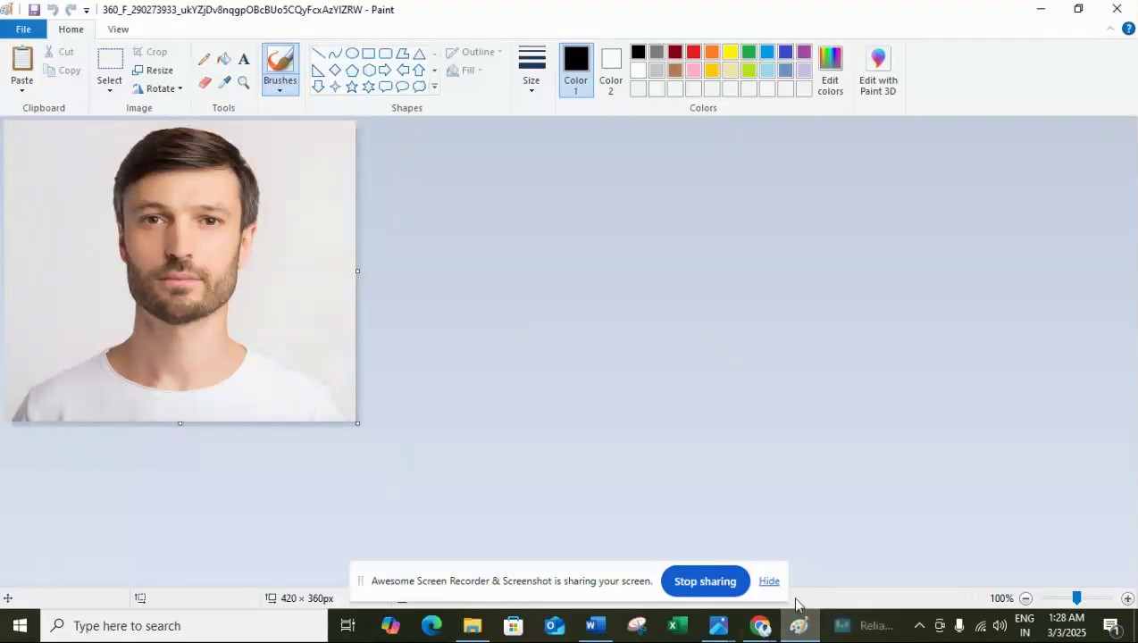
Hide the screen-sharing bar, resize the picture to 200 pixels horizontally with the aspect ratio maintained, and save it.
{"action": "left_click", "coordinate": [770, 582]}
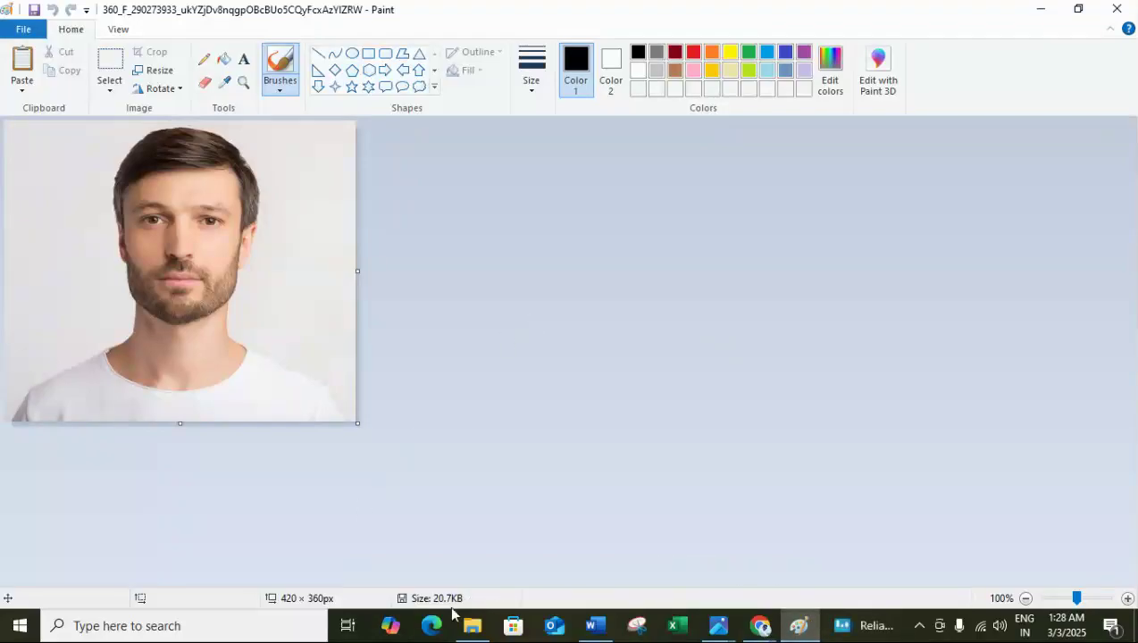
{"action": "left_click", "coordinate": [167, 74]}
{"action": "left_click", "coordinate": [207, 134]}
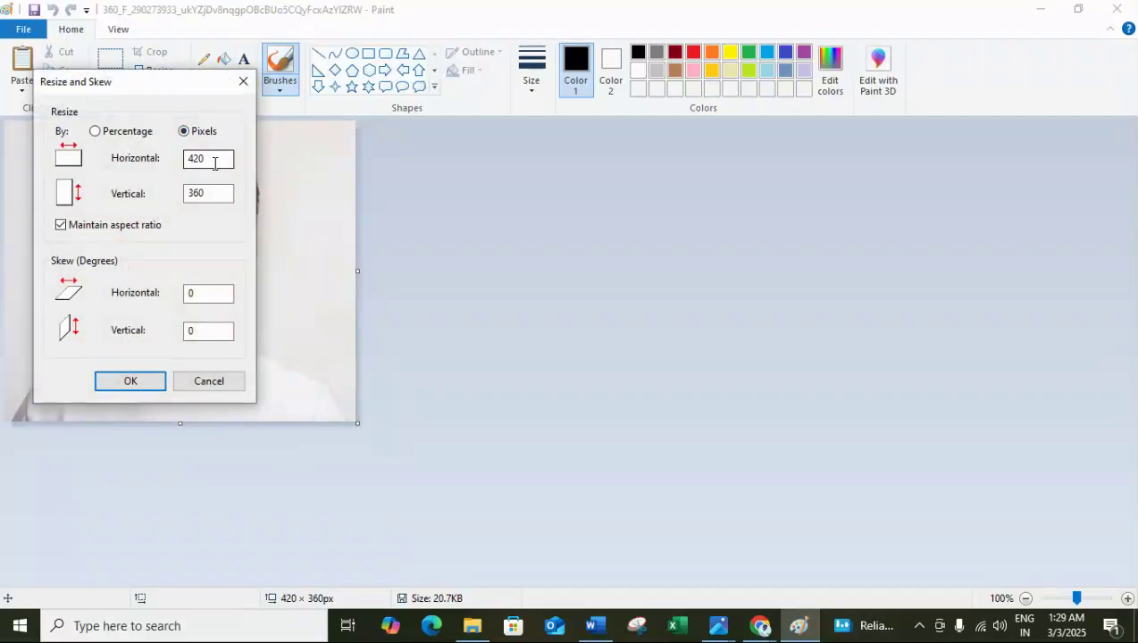
{"action": "left_click_drag", "start_coordinate": [216, 157], "coordinate": [110, 157]}
{"action": "type", "text": "20"}
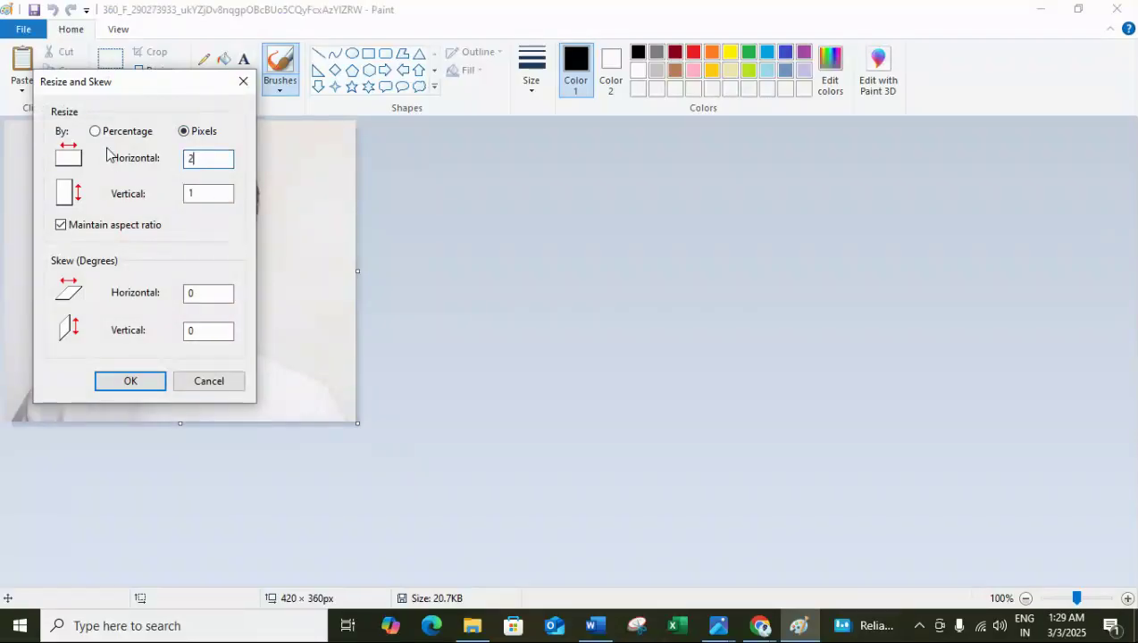
{"action": "key", "text": "Return"}
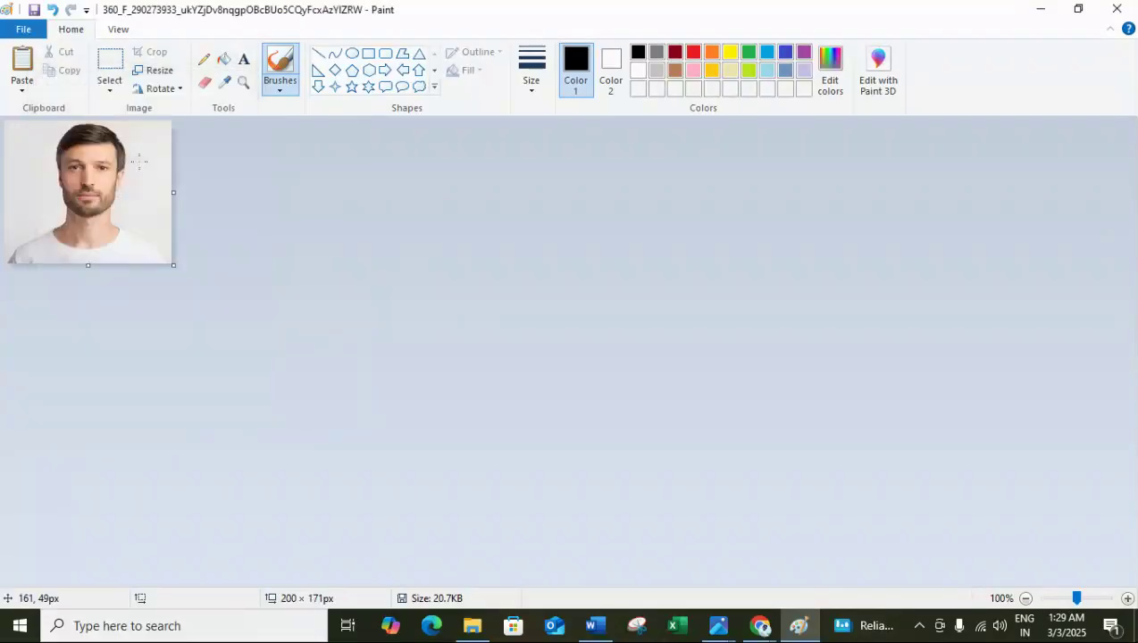
{"action": "key", "text": "ctrl+s"}
Resize the picture to 500 pixels horizontally with the aspect ratio maintained, and save it.
{"action": "left_click", "coordinate": [167, 71]}
{"action": "left_click", "coordinate": [211, 139]}
{"action": "left_click_drag", "start_coordinate": [223, 158], "coordinate": [119, 152]}
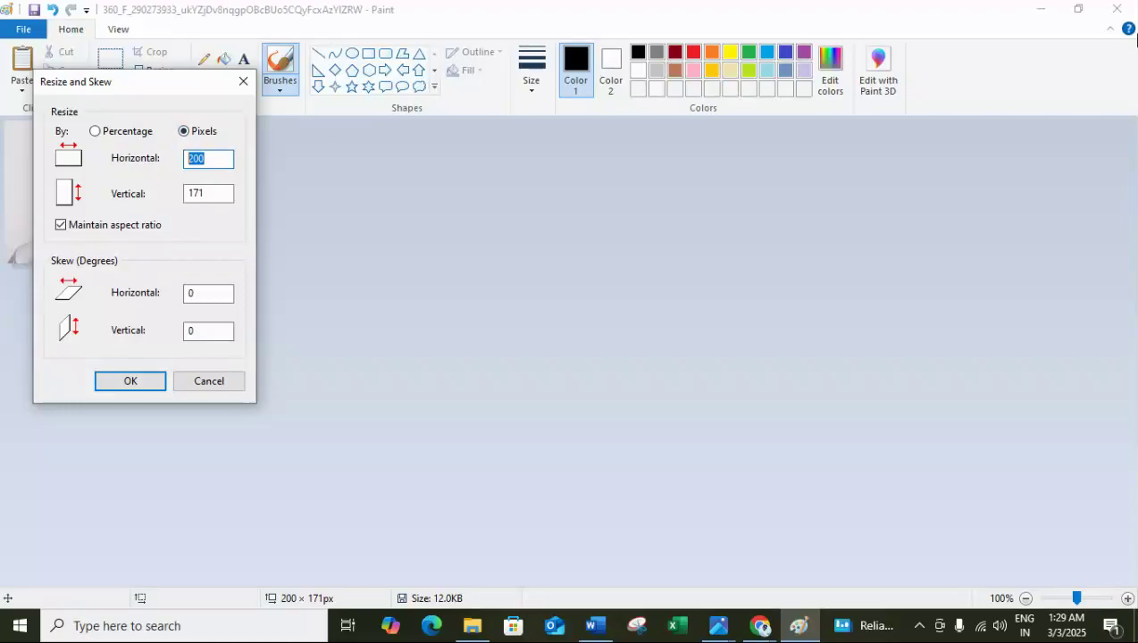
{"action": "type", "text": "5"}
{"action": "key", "text": "Return"}
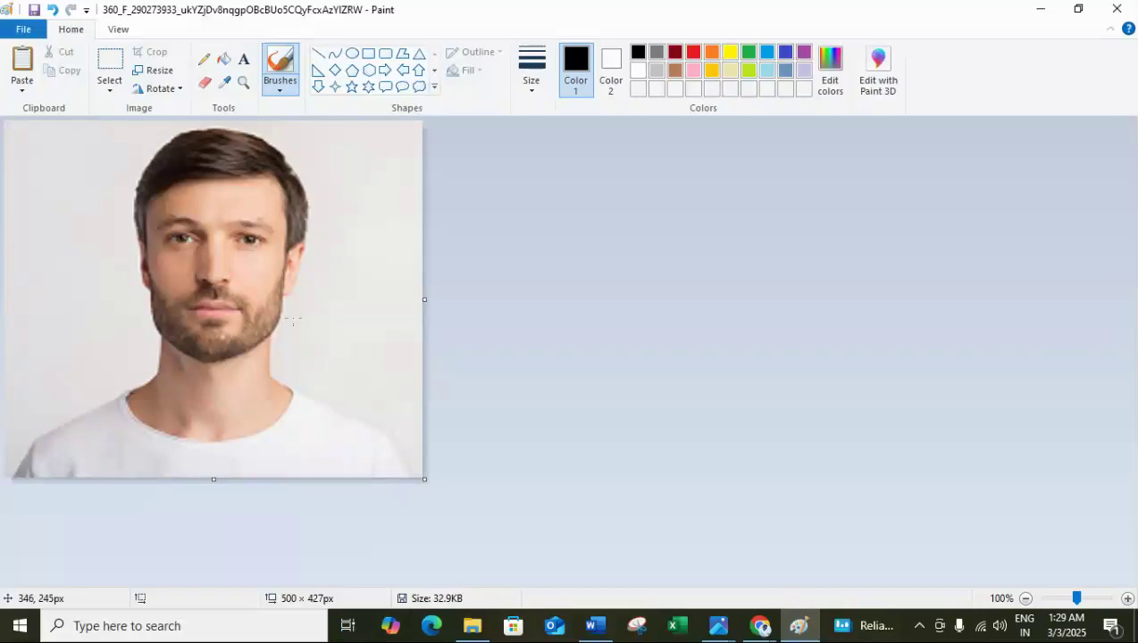
Resize the picture to 160 pixels horizontally and 200 pixels vertically without maintaining the aspect ratio, and save it.
{"action": "left_click", "coordinate": [161, 70]}
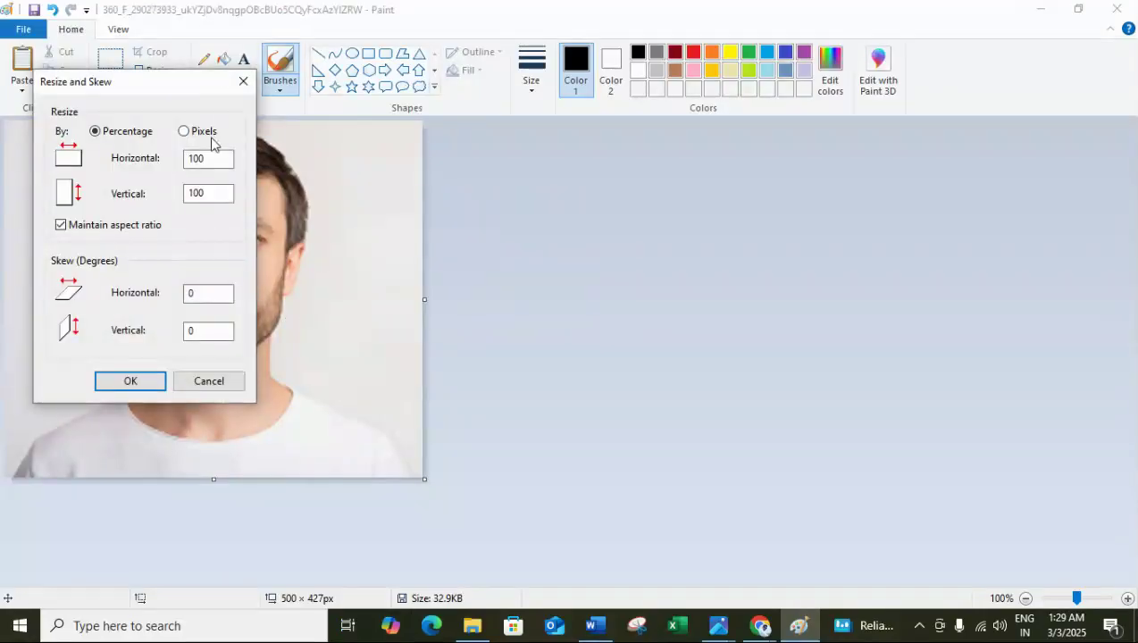
{"action": "left_click", "coordinate": [215, 132]}
{"action": "left_click", "coordinate": [212, 158]}
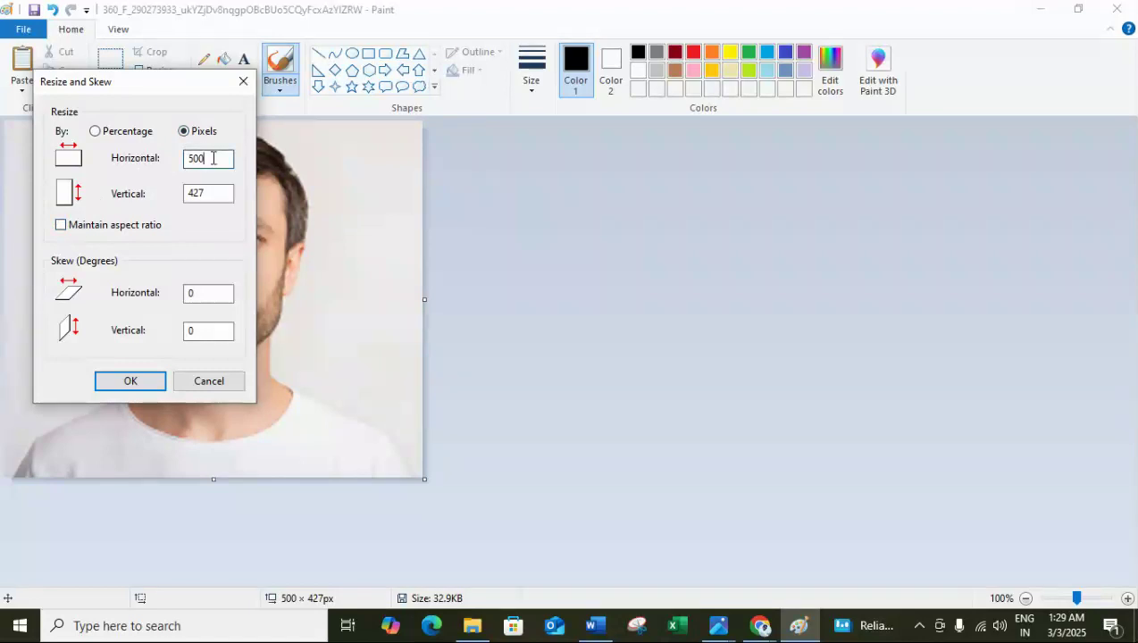
{"action": "key", "text": "BackSpace"}
{"action": "key", "text": "BackSpace"}
{"action": "key", "text": "BackSpace"}
{"action": "type", "text": "160"}
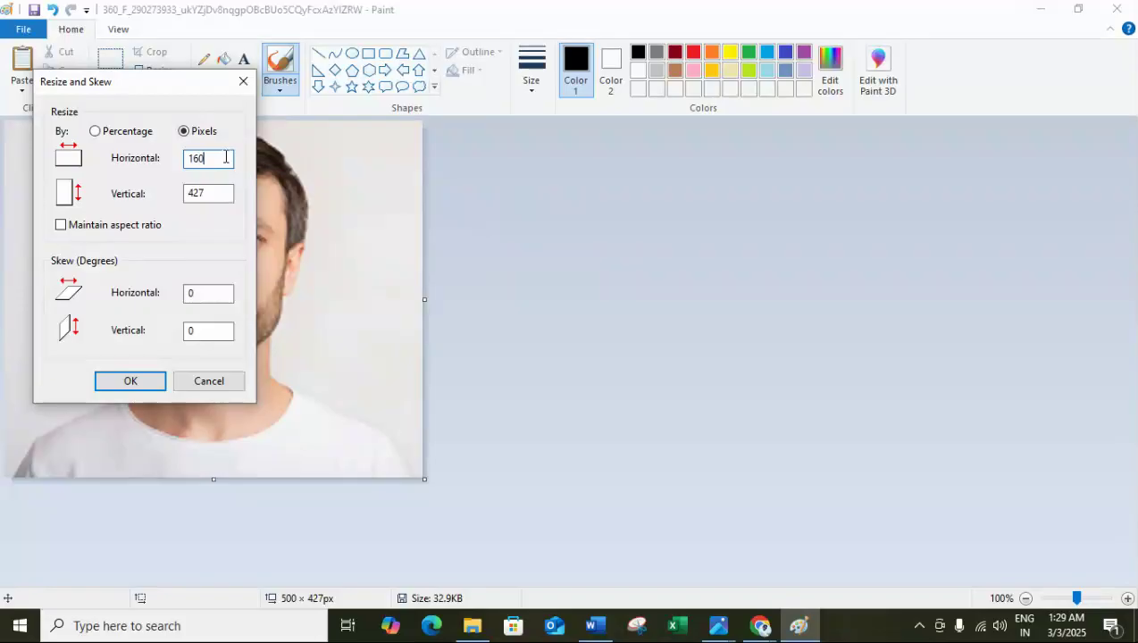
{"action": "left_click", "coordinate": [222, 193]}
{"action": "type", "text": "200"}
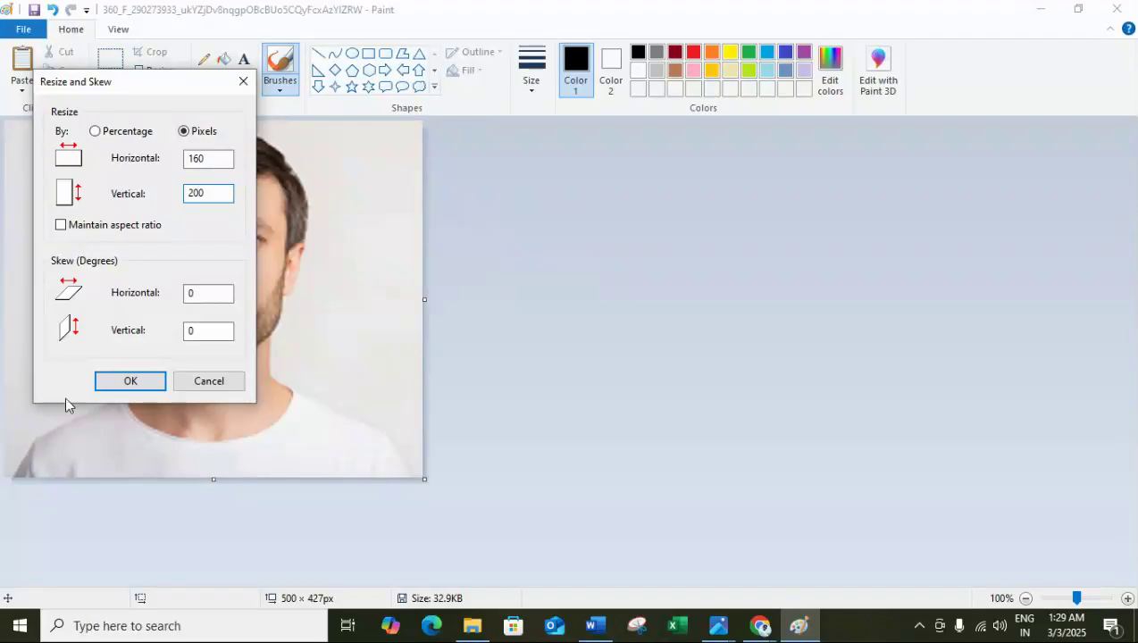
{"action": "left_click", "coordinate": [99, 387]}
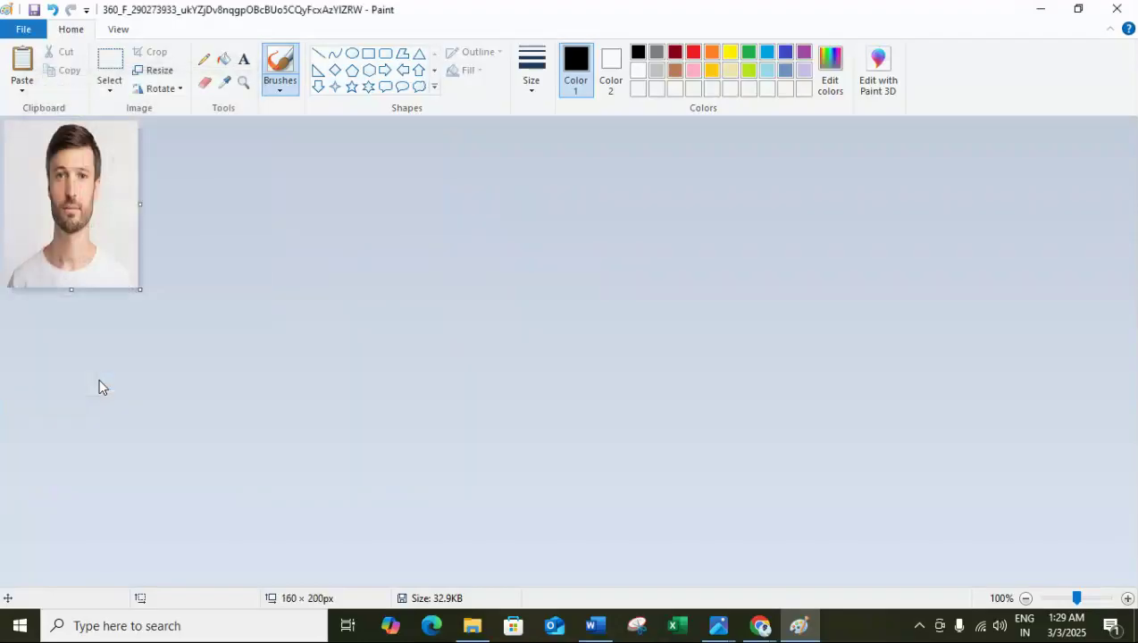
{"action": "left_click", "coordinate": [34, 11]}
Close Paint and switch to the remove.bg page in the Chrome browser.
{"action": "left_click", "coordinate": [1116, 9]}
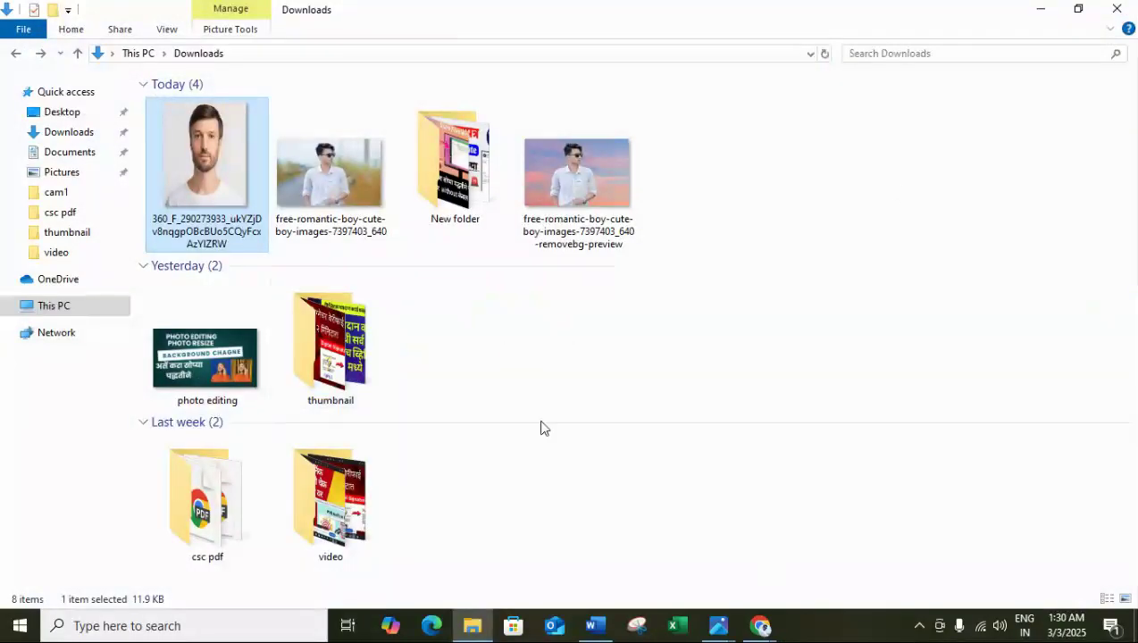
{"action": "left_click", "coordinate": [760, 625]}
{"action": "left_click", "coordinate": [715, 585]}
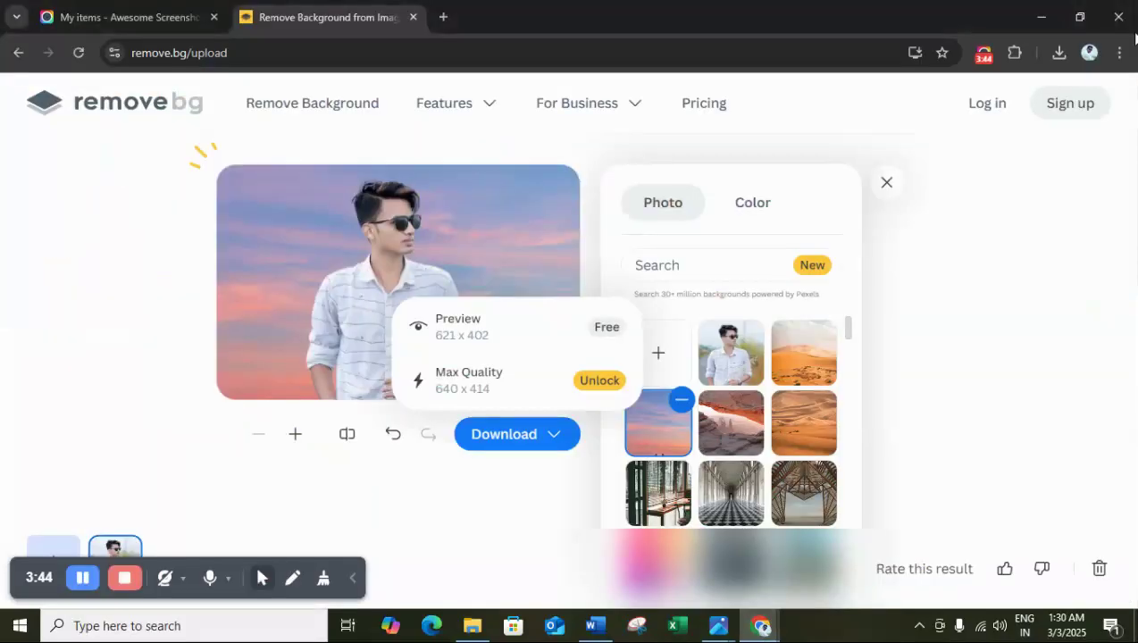